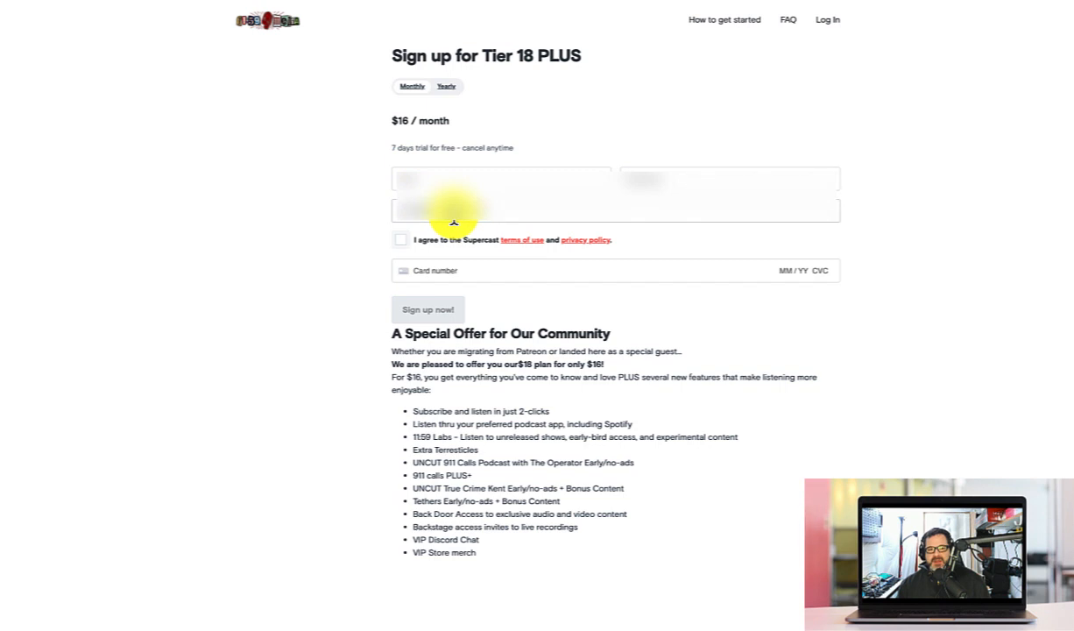
# Agree to the terms, enter the payment card details and sign up for the monthly Tier 18 PLUS plan
pyautogui.click(403, 241)
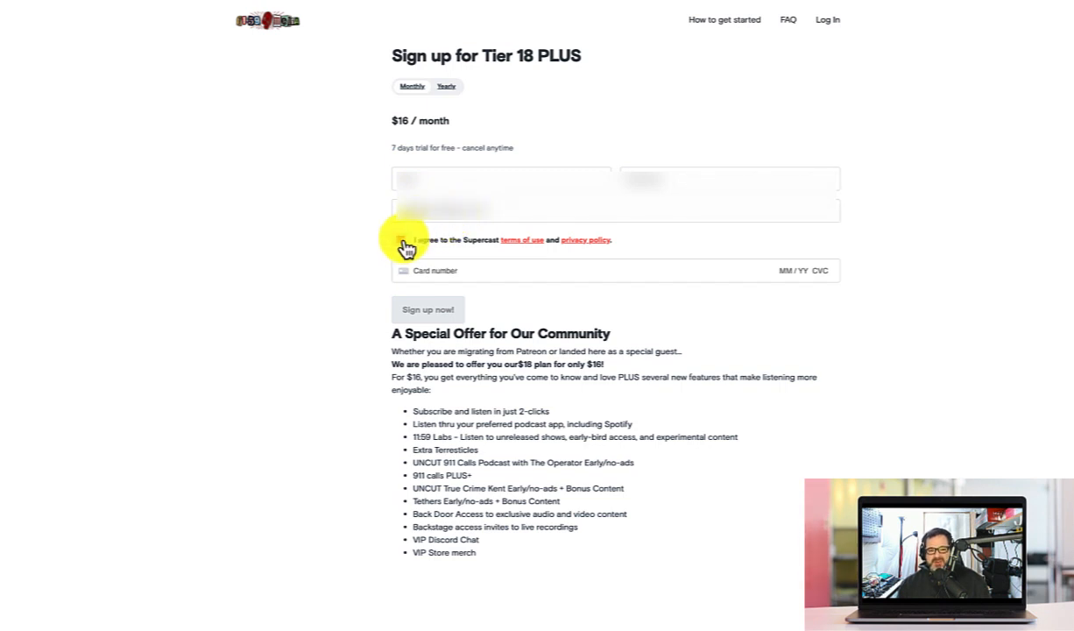
pyautogui.click(470, 280)
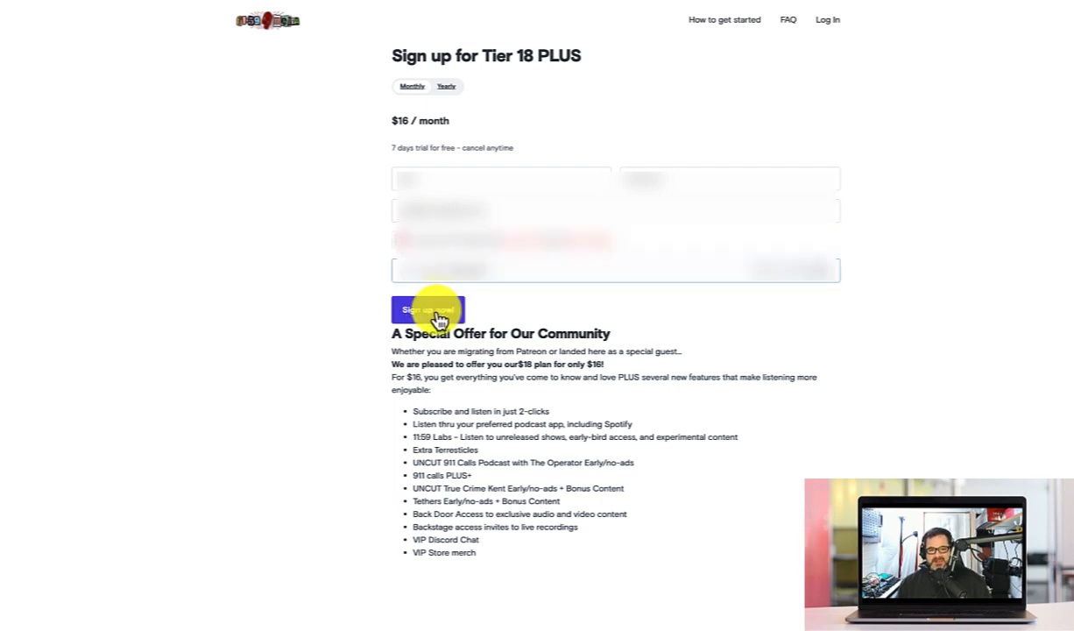
pyautogui.click(435, 314)
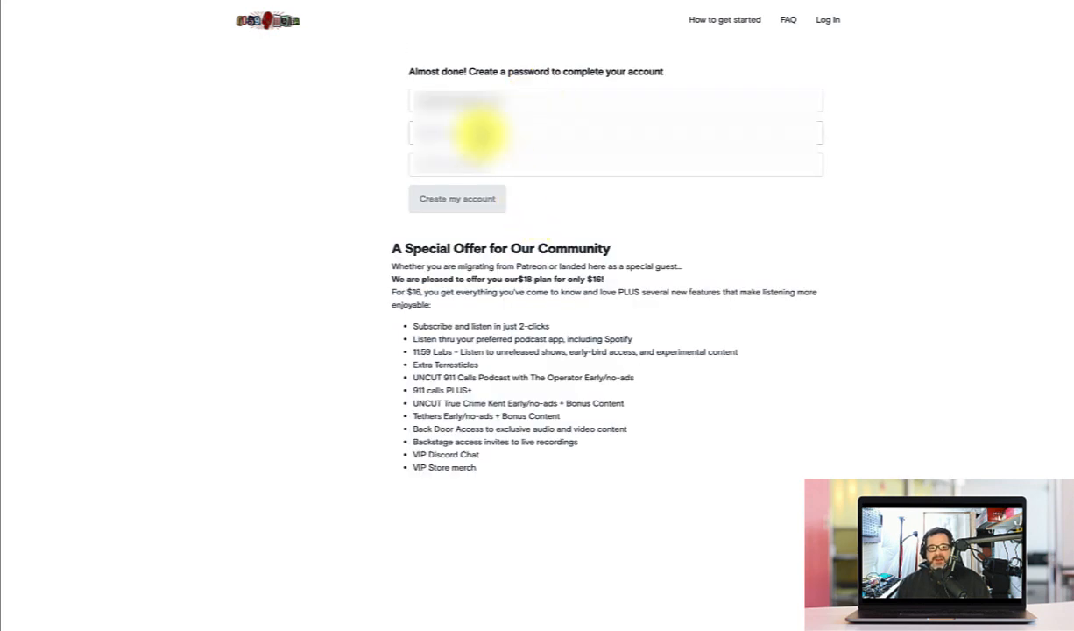
# Fill in and confirm the account password, and create the account
pyautogui.click(479, 131)
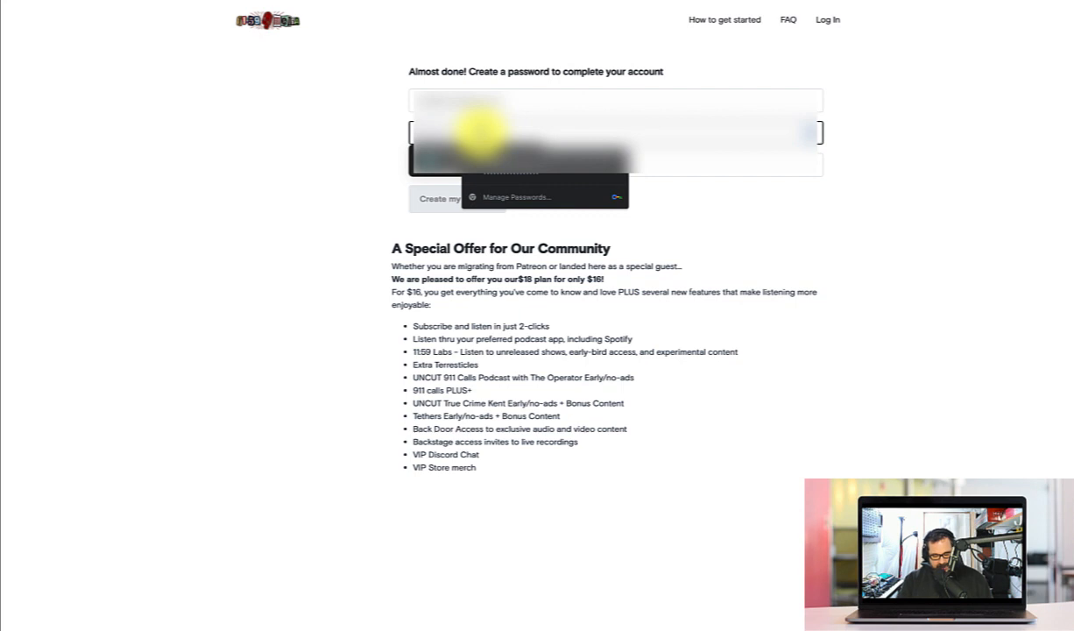
pyautogui.click(491, 160)
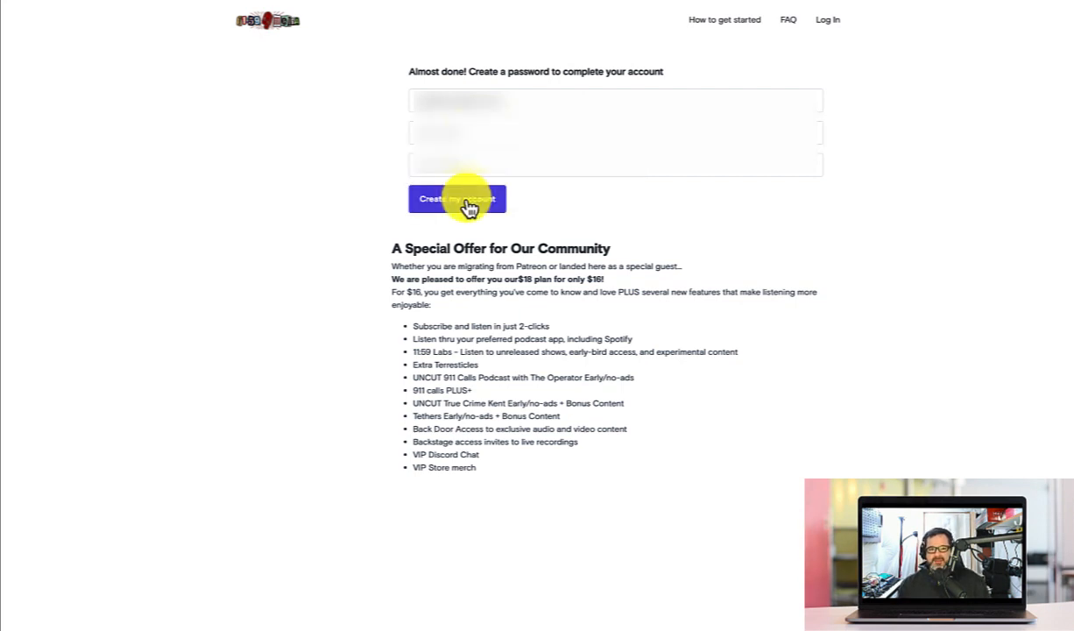
pyautogui.click(470, 206)
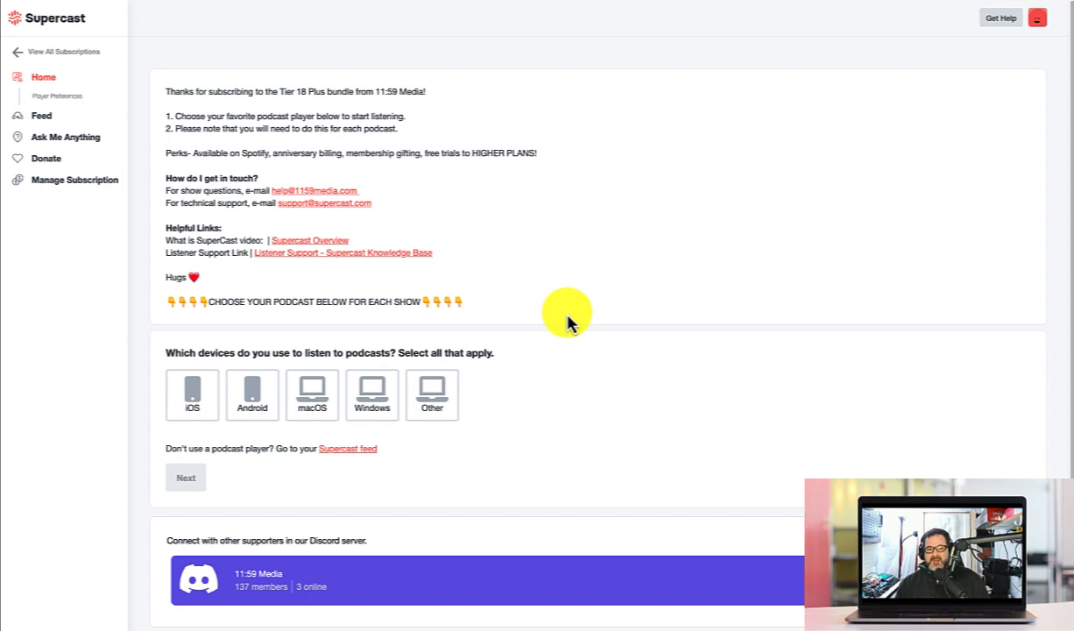
# Choose macOS as the listening device and Google Podcasts as the podcast app, and continue to the private feeds
pyautogui.click(317, 400)
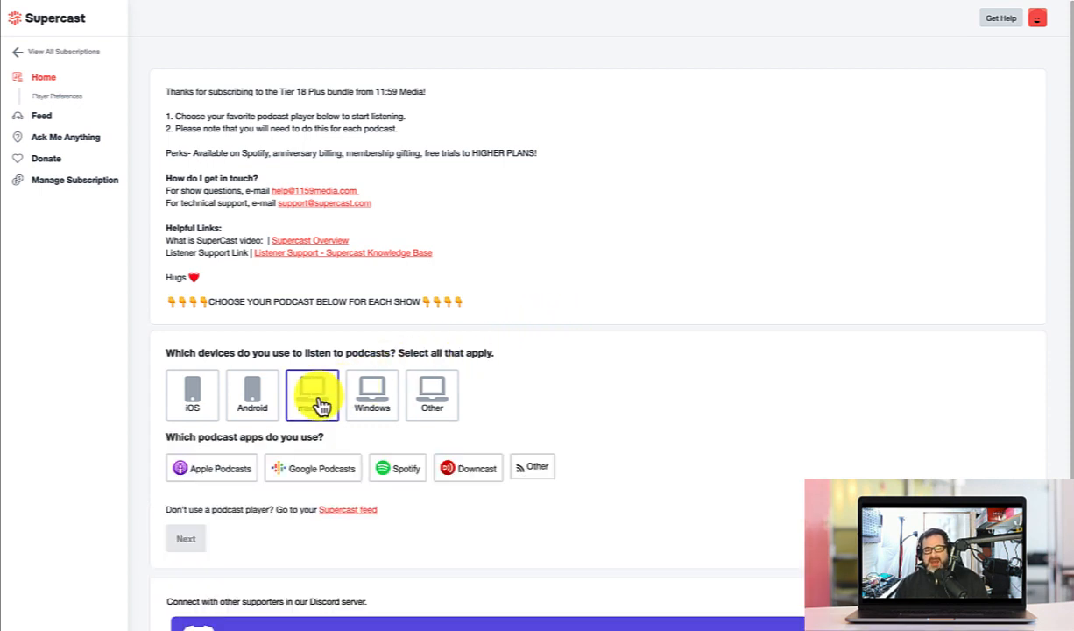
pyautogui.scroll(-2, 633, 464)
pyautogui.scroll(-1, 637, 479)
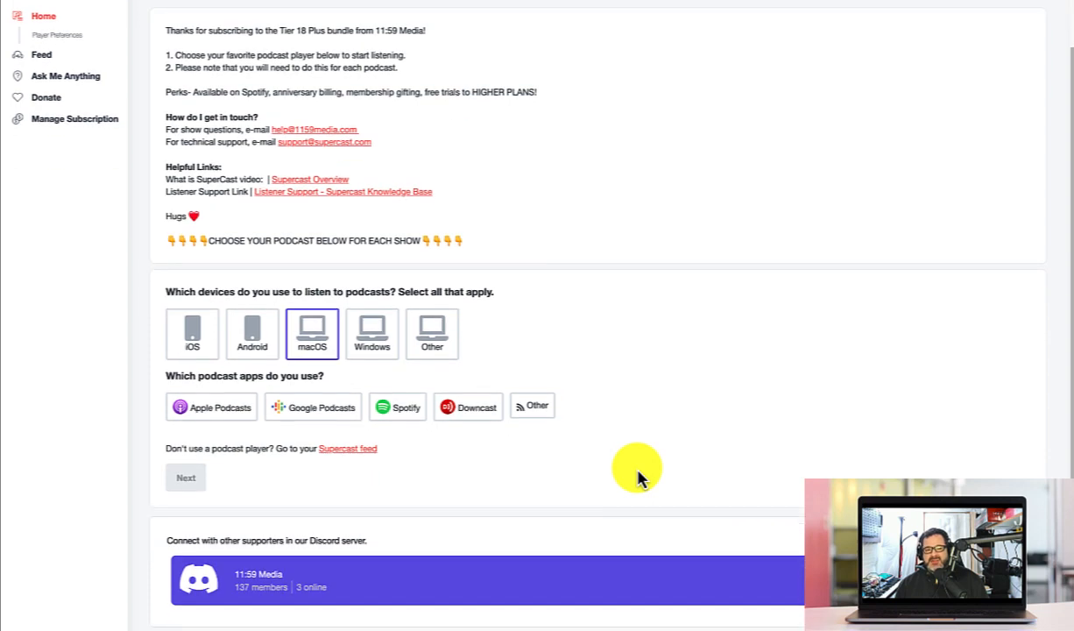
pyautogui.scroll(1, 638, 480)
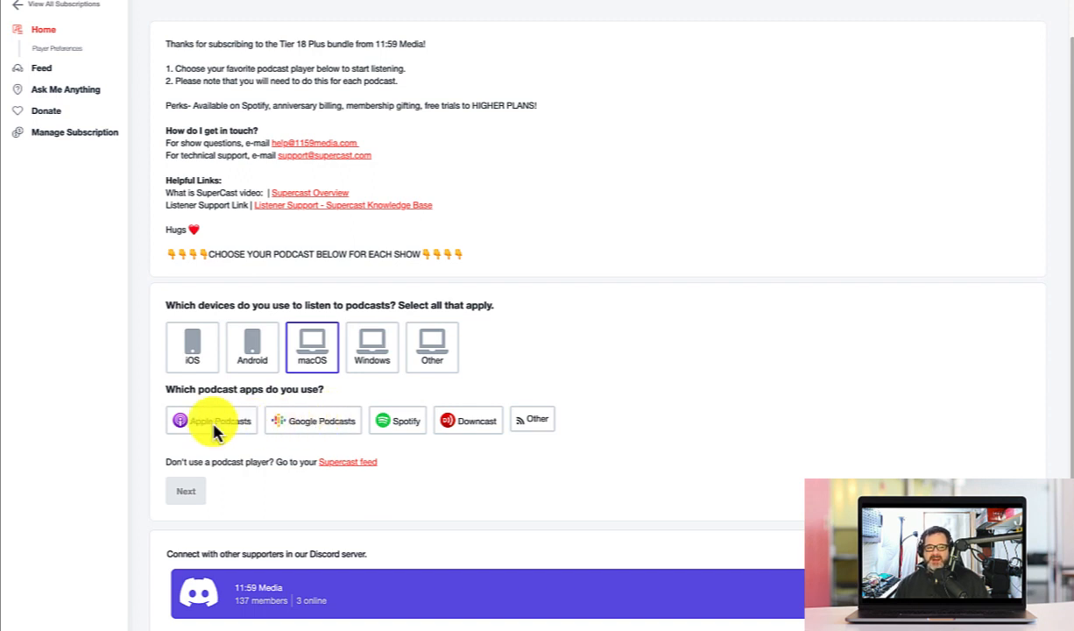
pyautogui.click(330, 429)
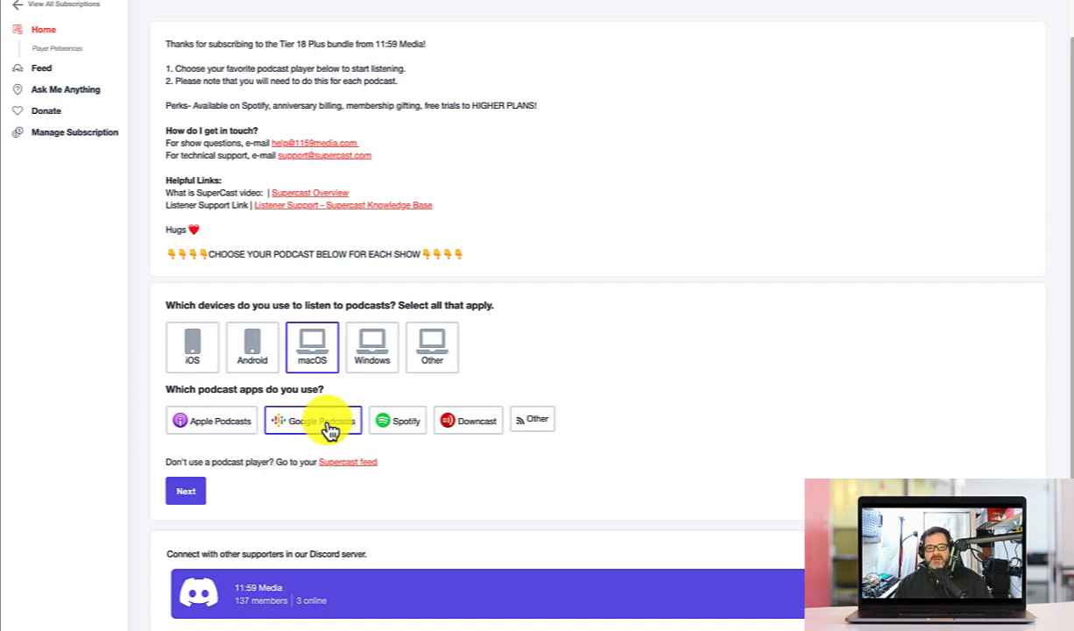
pyautogui.click(187, 493)
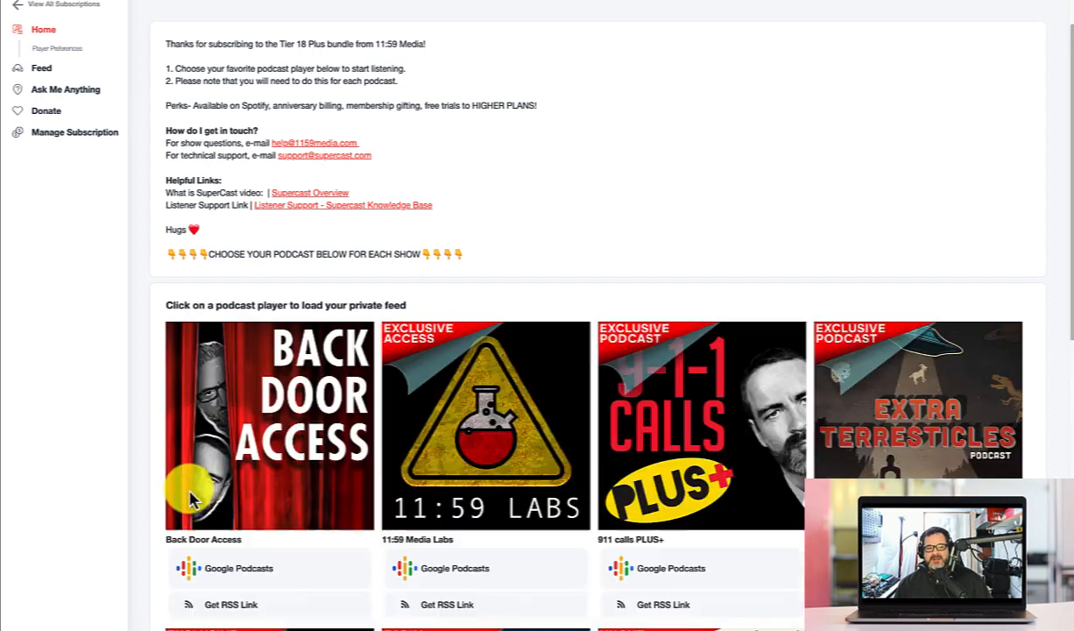
# Subscribe to the private feeds of Back Door Access and 11:59 Media Labs in Google Podcasts
pyautogui.scroll(-3, 590, 292)
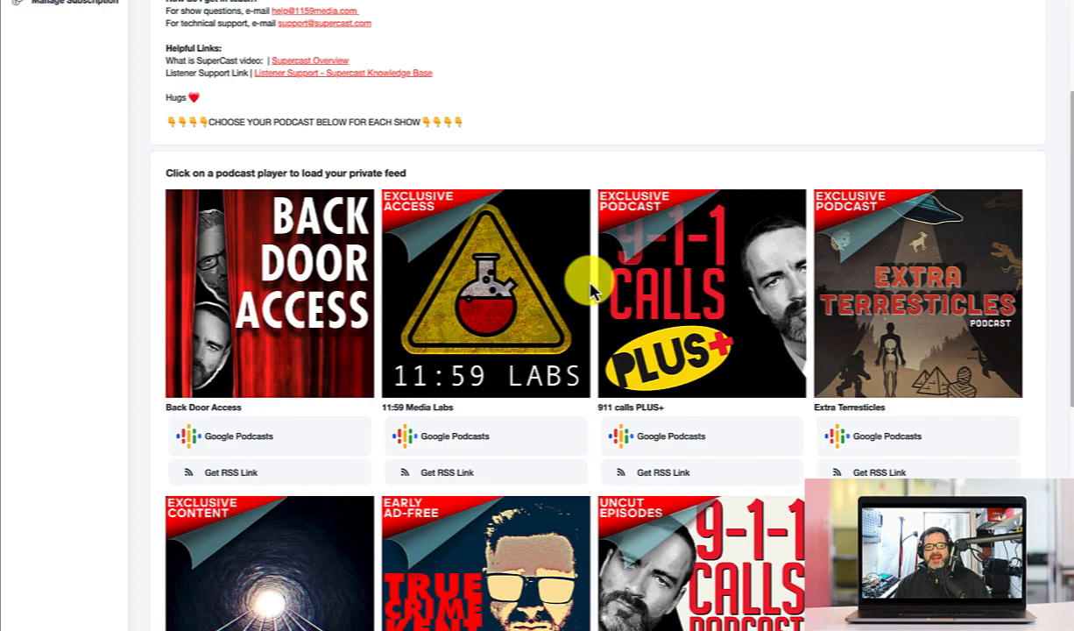
pyautogui.scroll(-2, 590, 292)
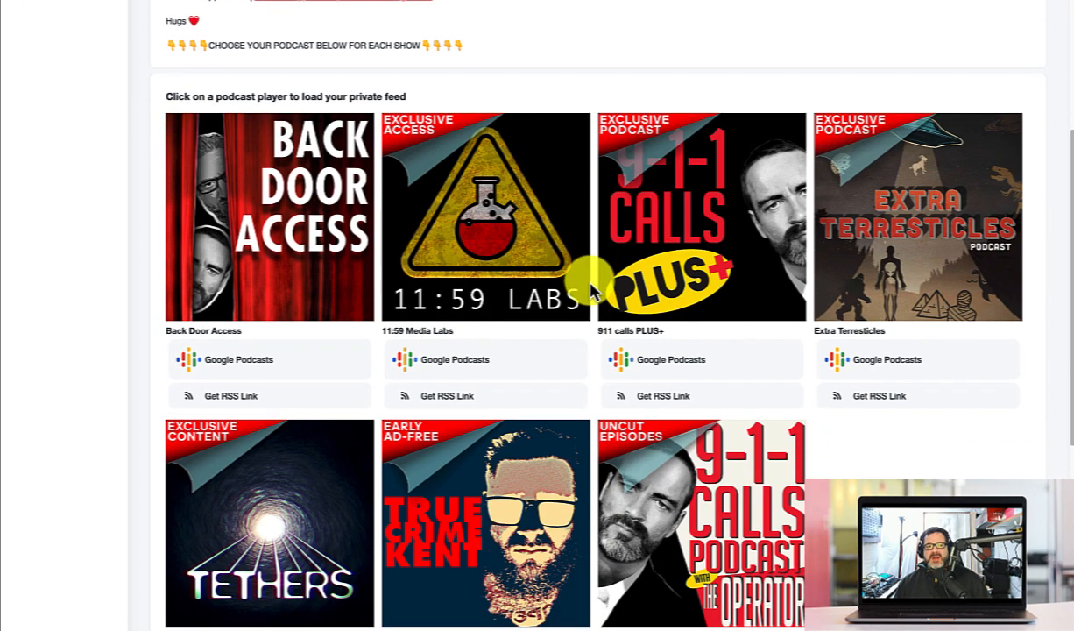
pyautogui.scroll(-2, 590, 292)
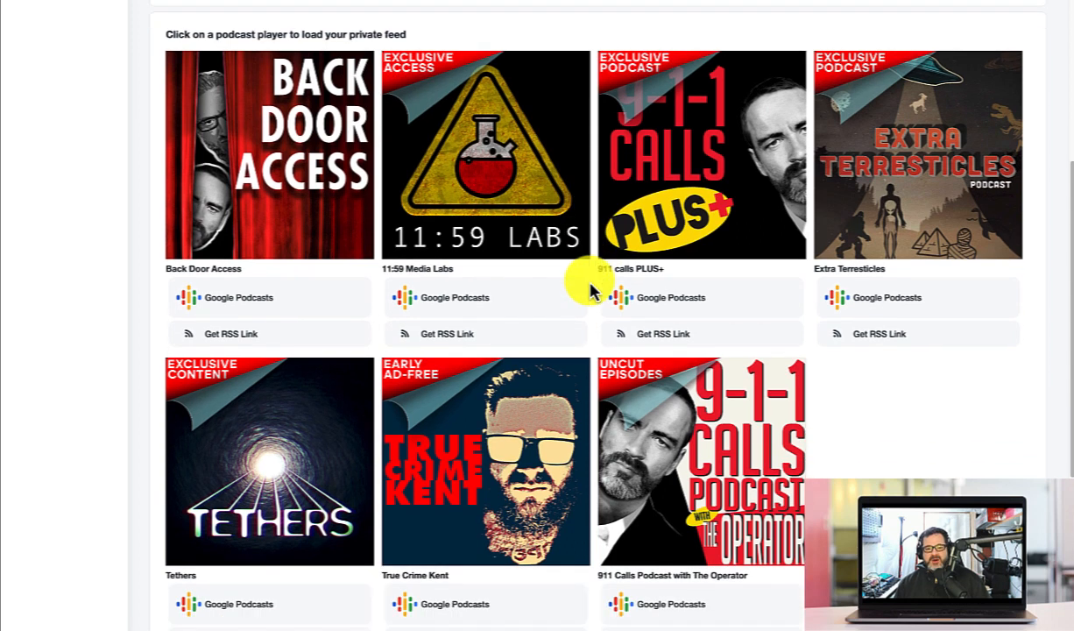
pyautogui.scroll(-1, 590, 292)
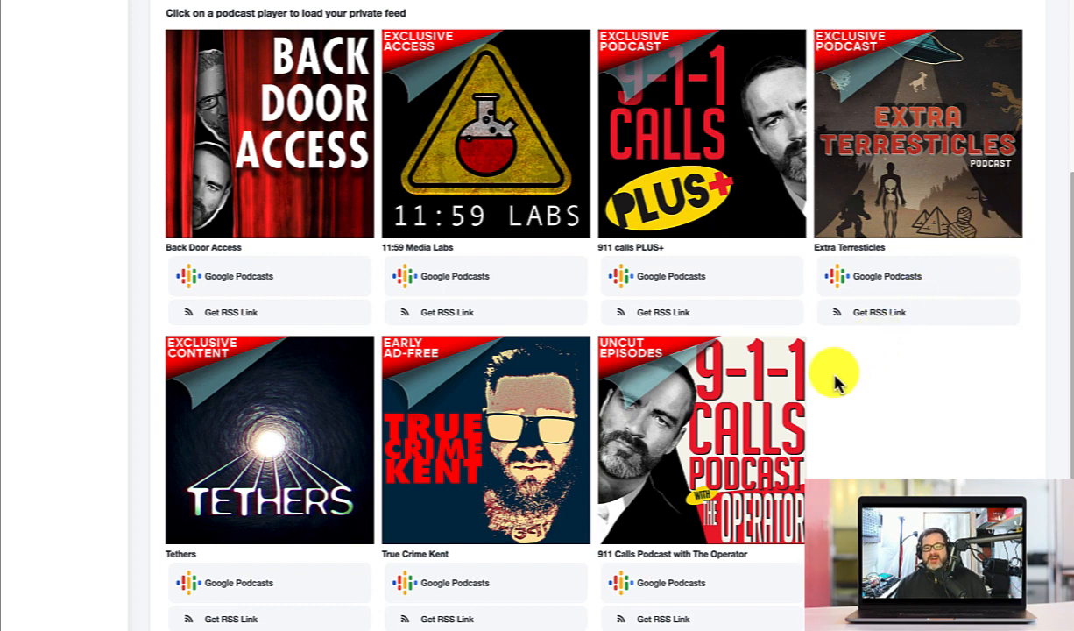
pyautogui.click(270, 285)
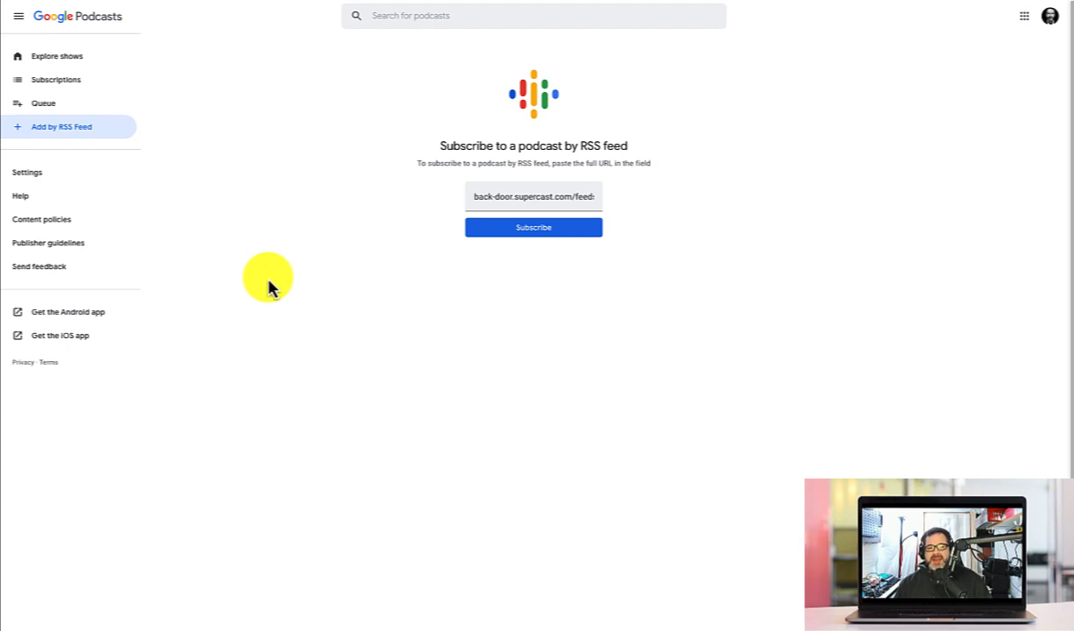
pyautogui.click(525, 233)
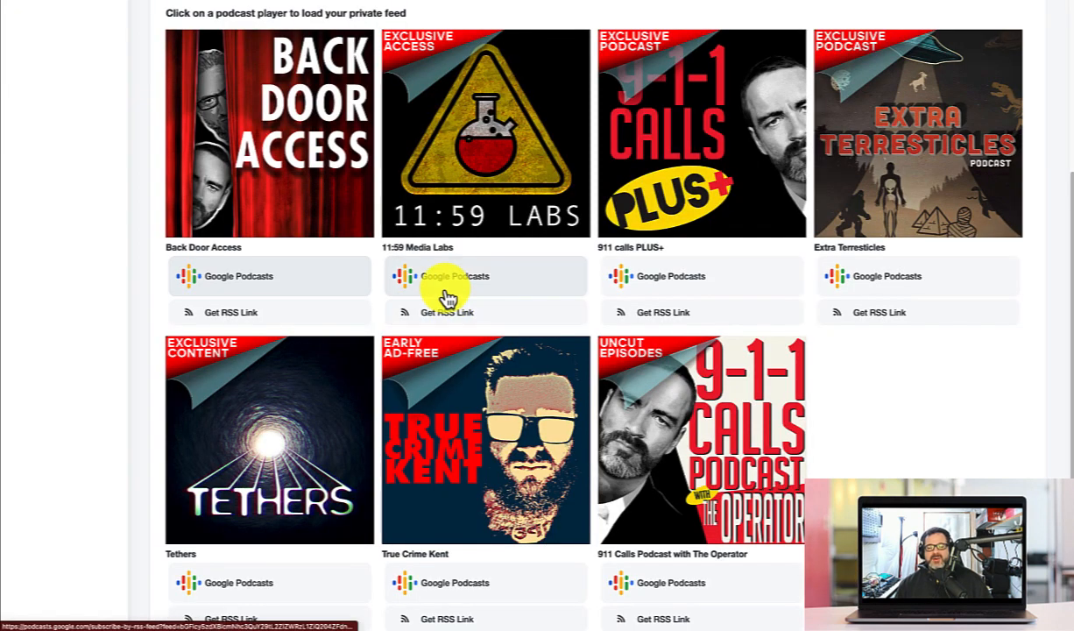
pyautogui.click(501, 263)
pyautogui.click(531, 231)
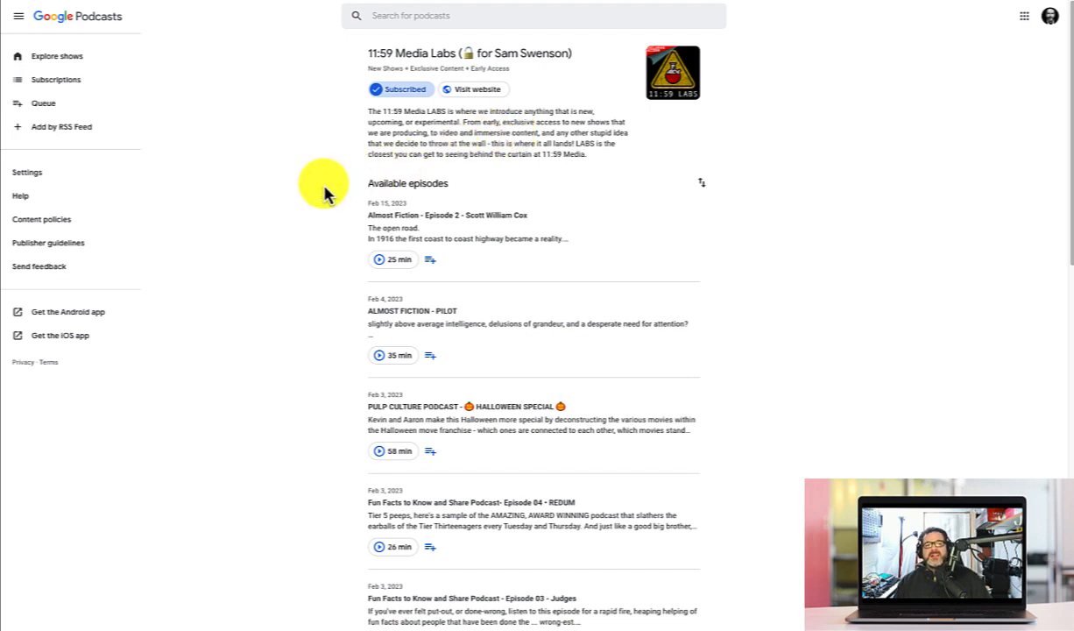
# Review the subscribed shows and their latest episodes in the Google Podcasts subscriptions
pyautogui.click(63, 89)
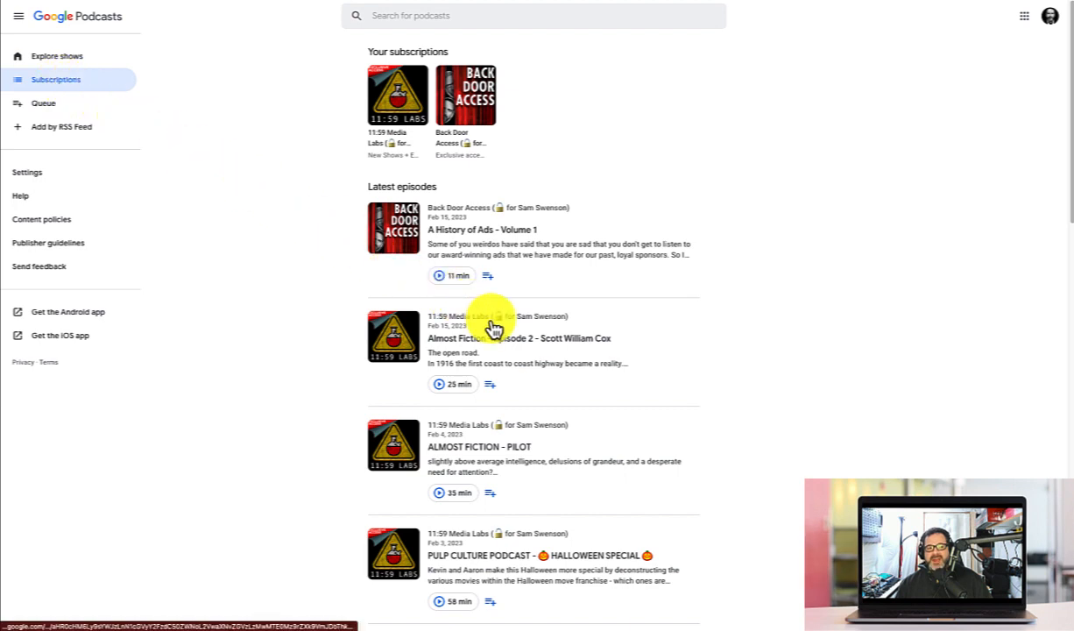
pyautogui.scroll(-10, 493, 327)
pyautogui.scroll(10, 493, 326)
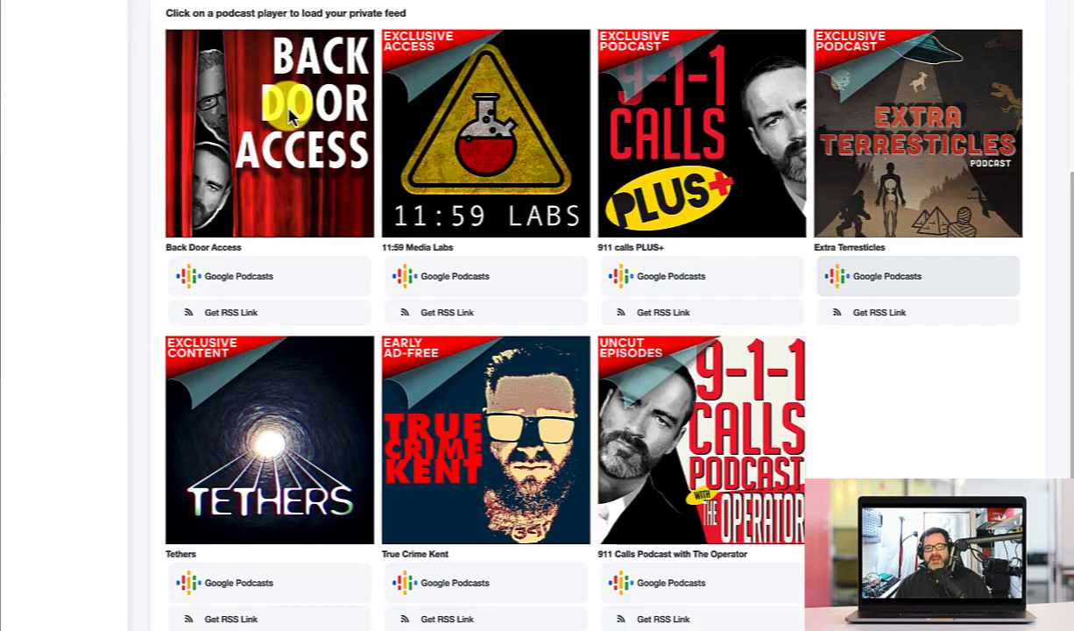
pyautogui.scroll(-2, 292, 114)
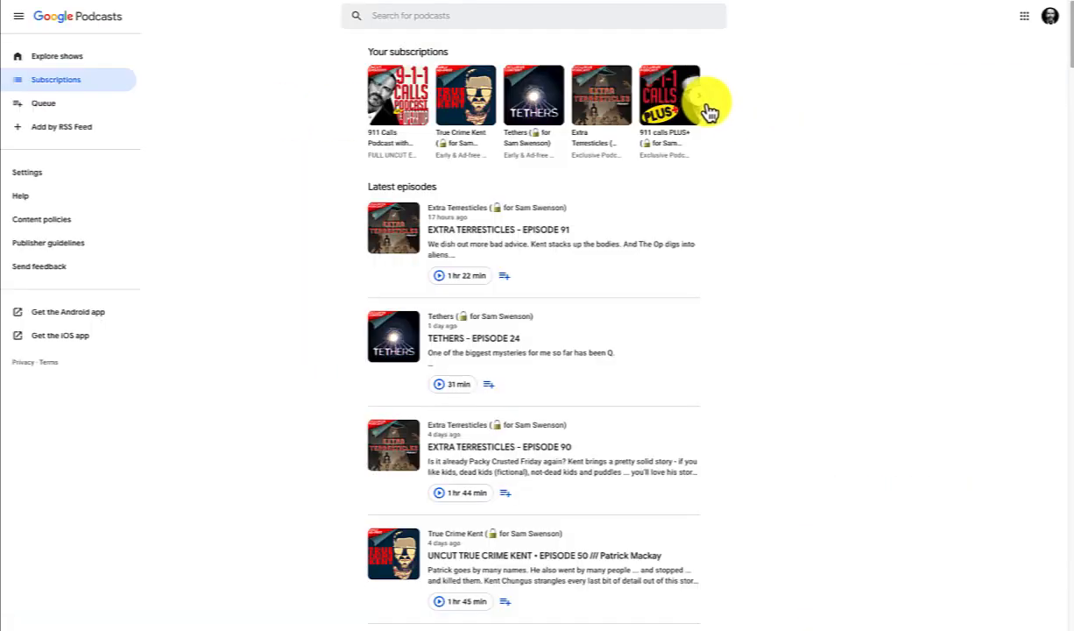
pyautogui.click(707, 107)
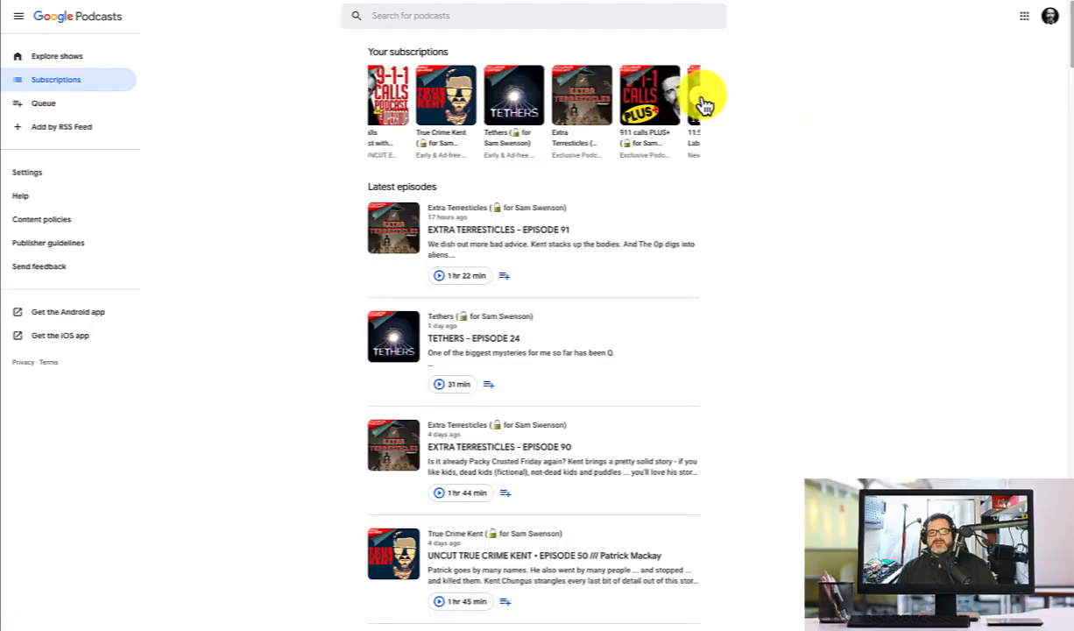
pyautogui.click(368, 95)
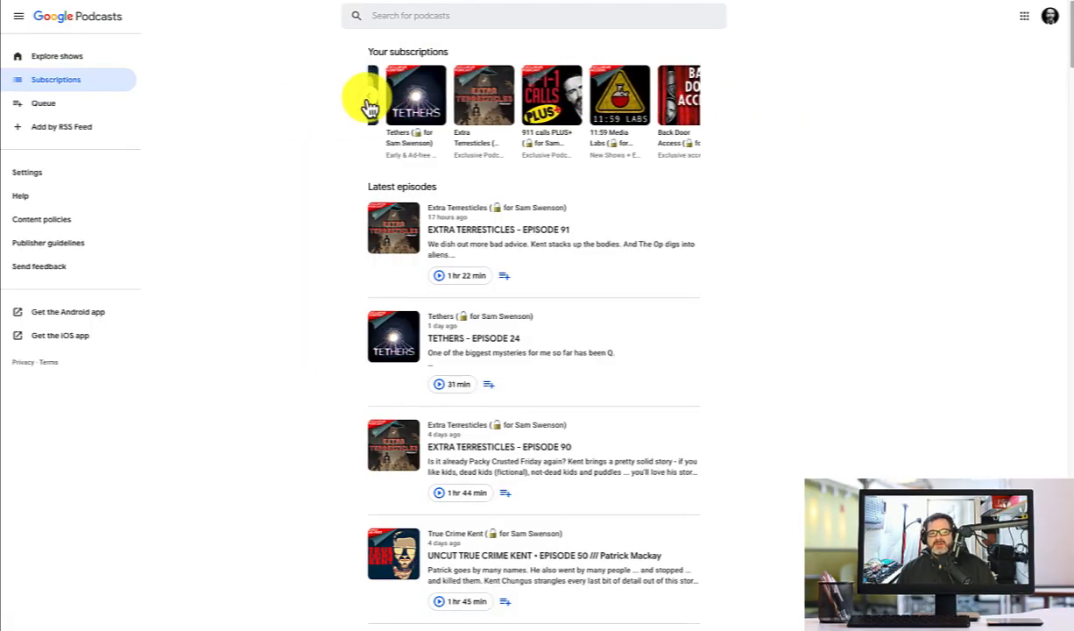
pyautogui.click(705, 108)
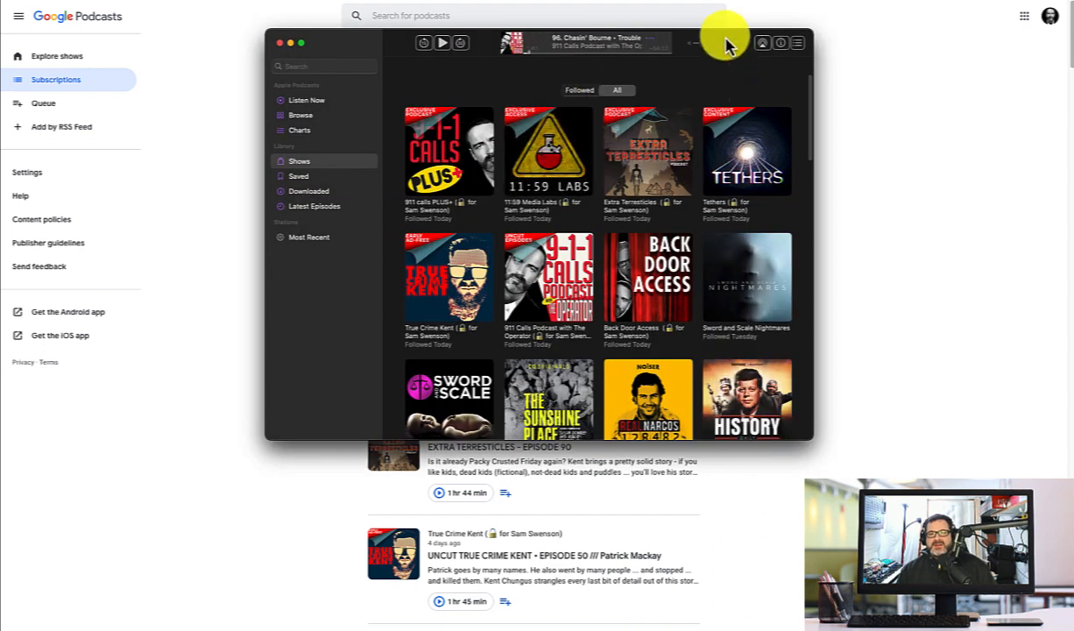
# Switch to Apple Podcasts, then move and enlarge its window to view the followed shows
pyautogui.moveTo(722, 38); pyautogui.dragTo(576, 19)
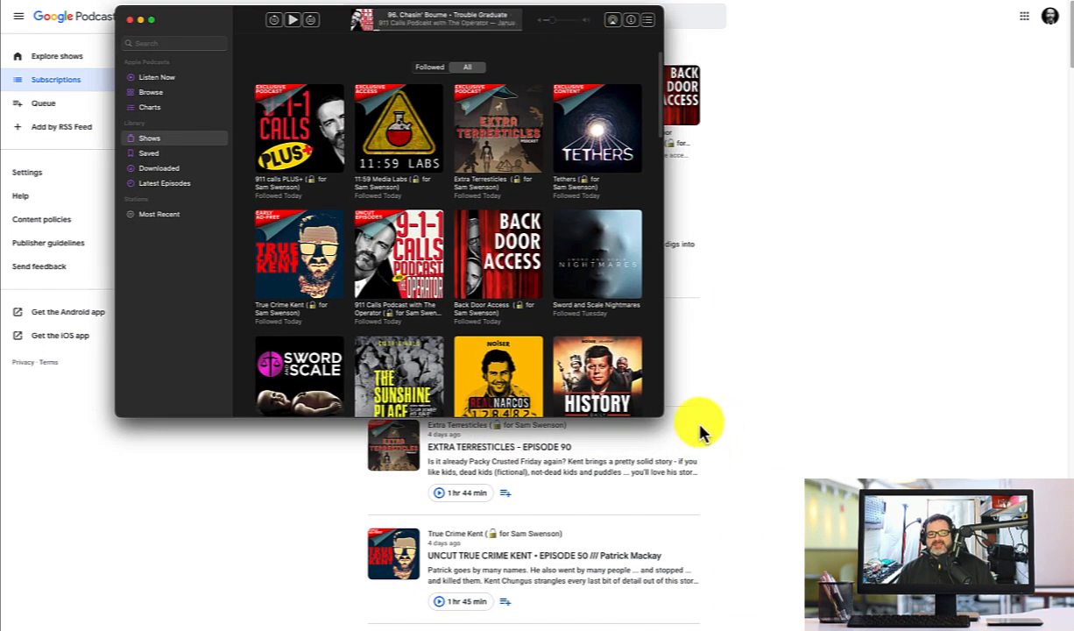
pyautogui.moveTo(663, 417); pyautogui.dragTo(936, 593)
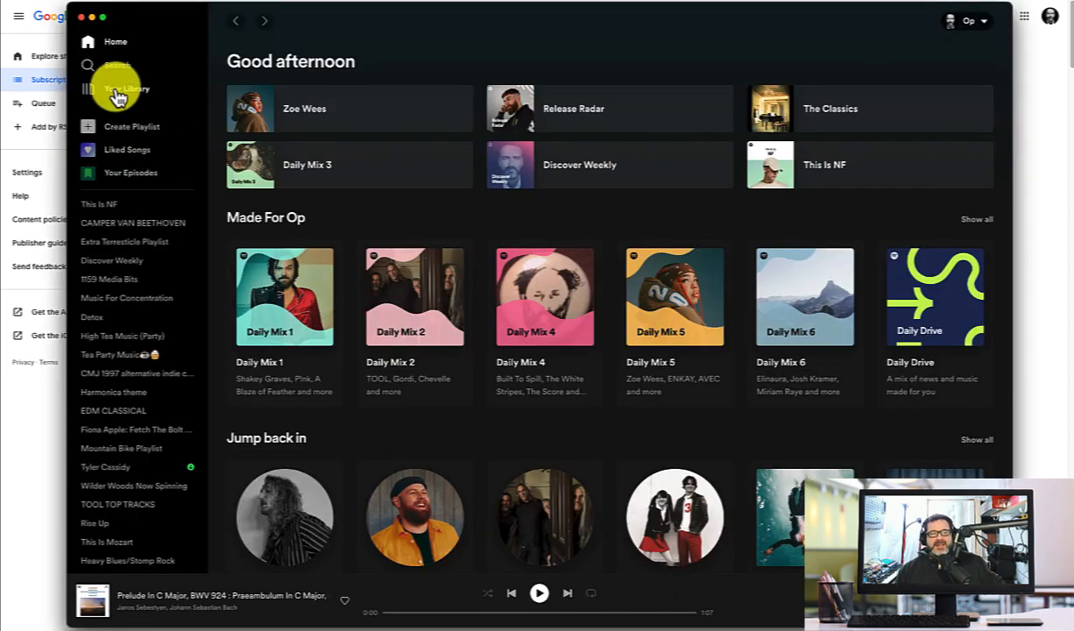
# In Spotify, view the library's podcasts, inspect the locked 911 Calls Podcast with The Operator show page, and return to the podcast list
pyautogui.click(120, 90)
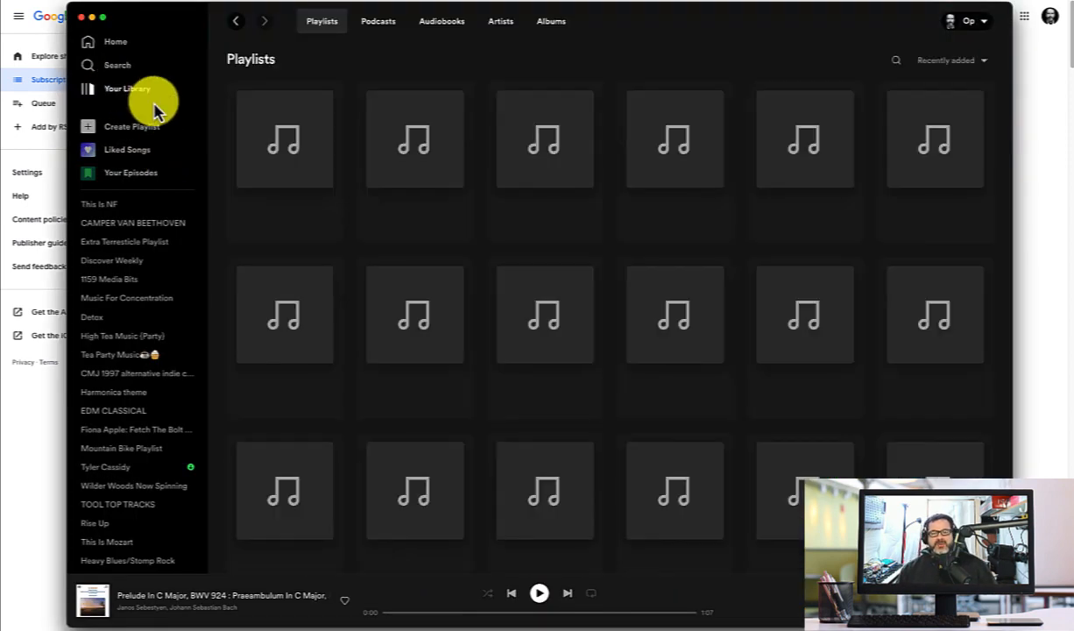
pyautogui.click(368, 27)
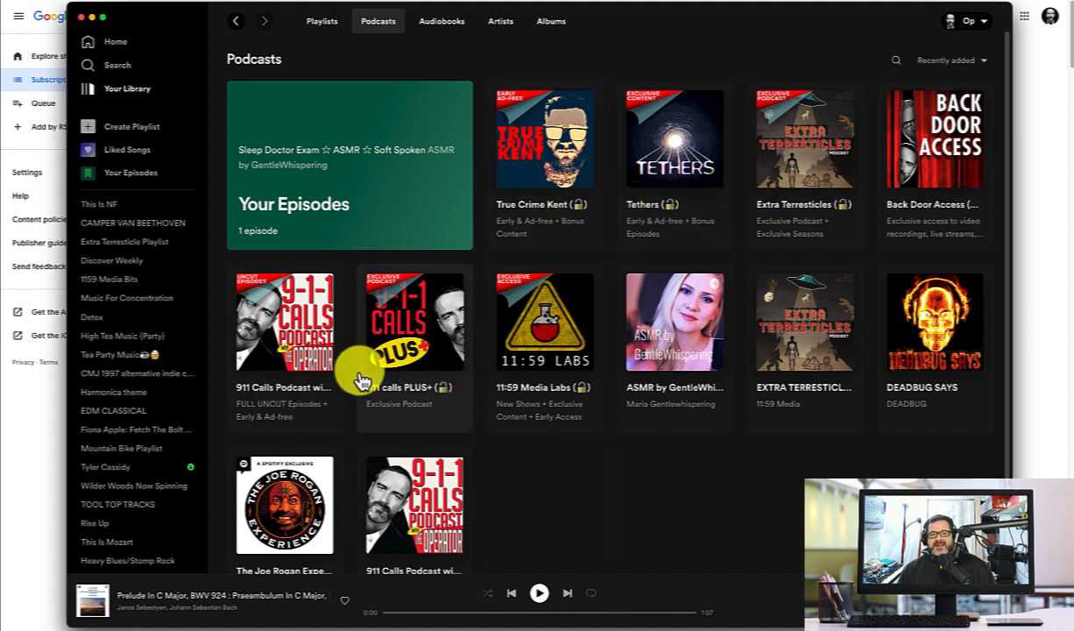
pyautogui.click(277, 384)
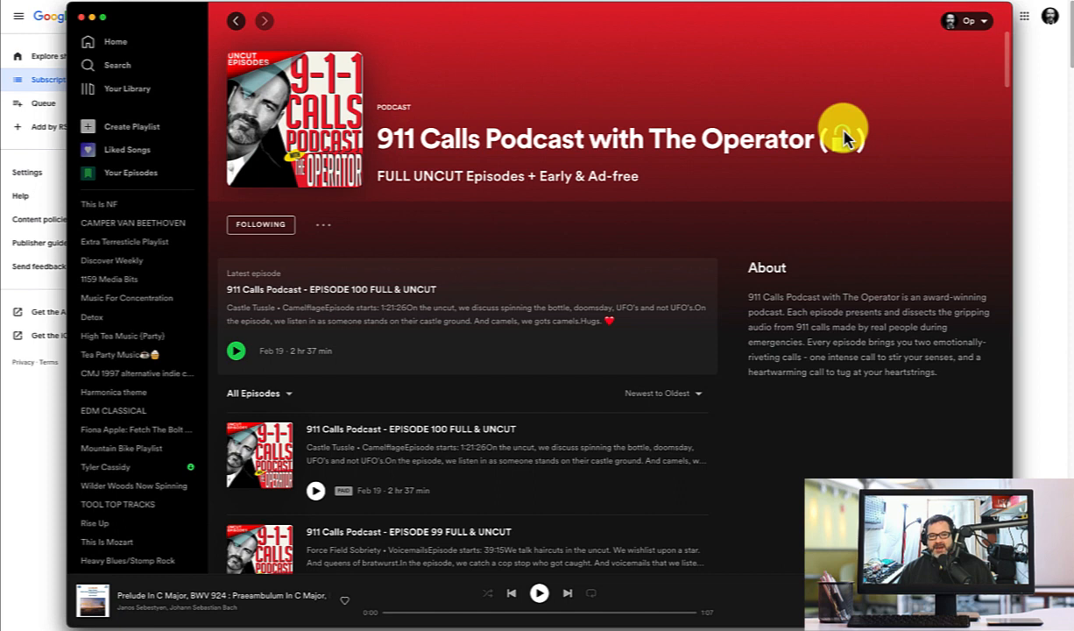
pyautogui.click(234, 26)
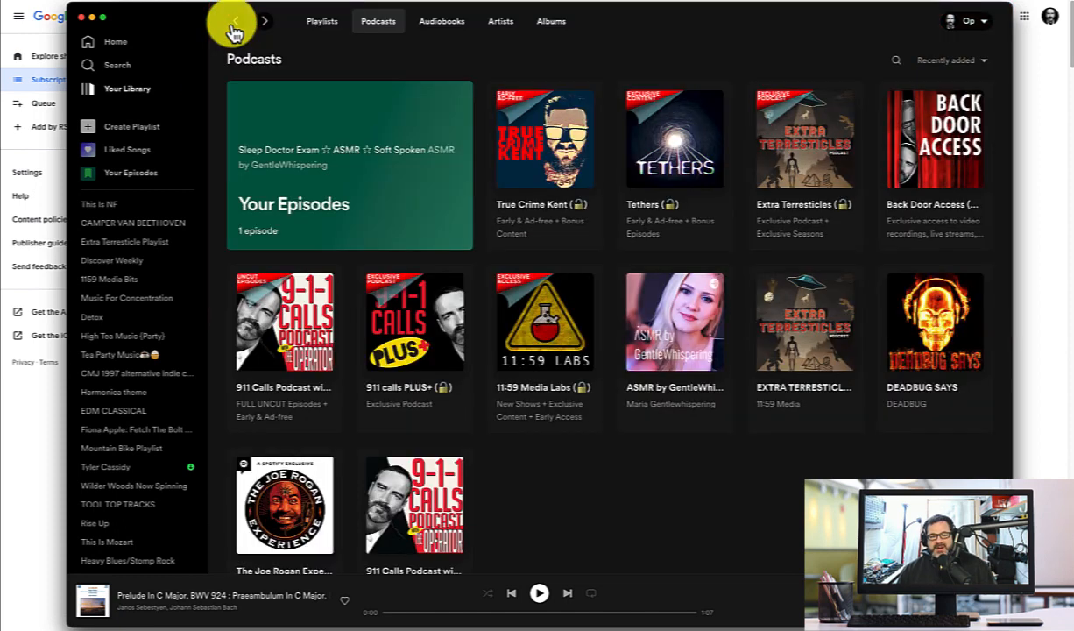